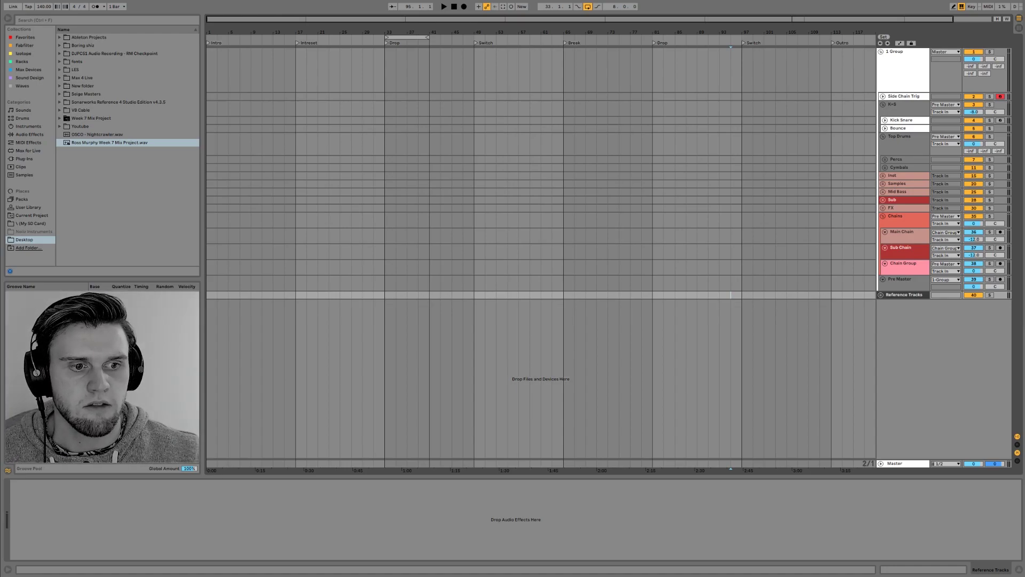
Return 1 Group to 1.1.1, fold Chains and unfold Reference Tracks to show 41 and 42 Audio.
click(211, 62)
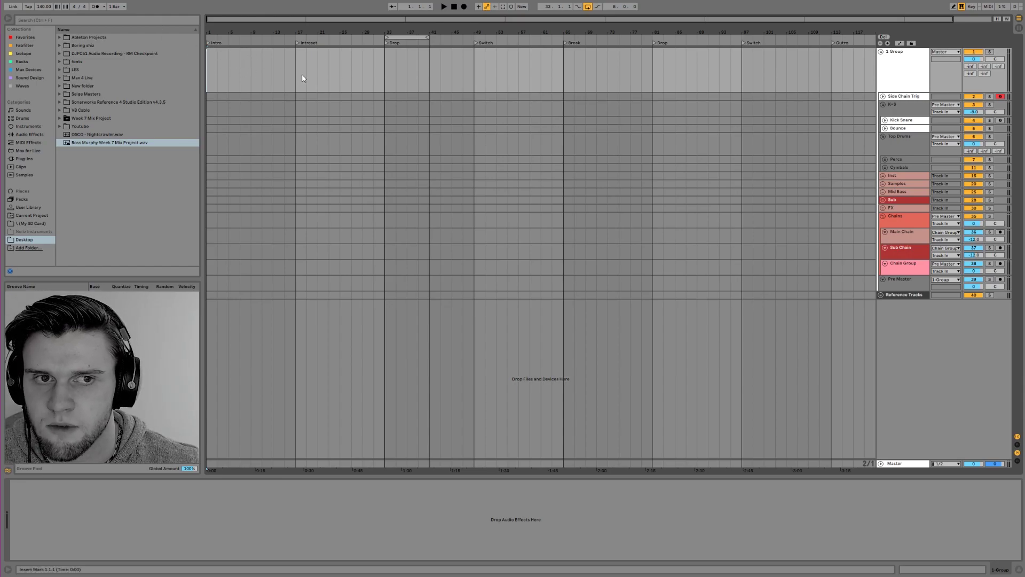
key(ctrl+z)
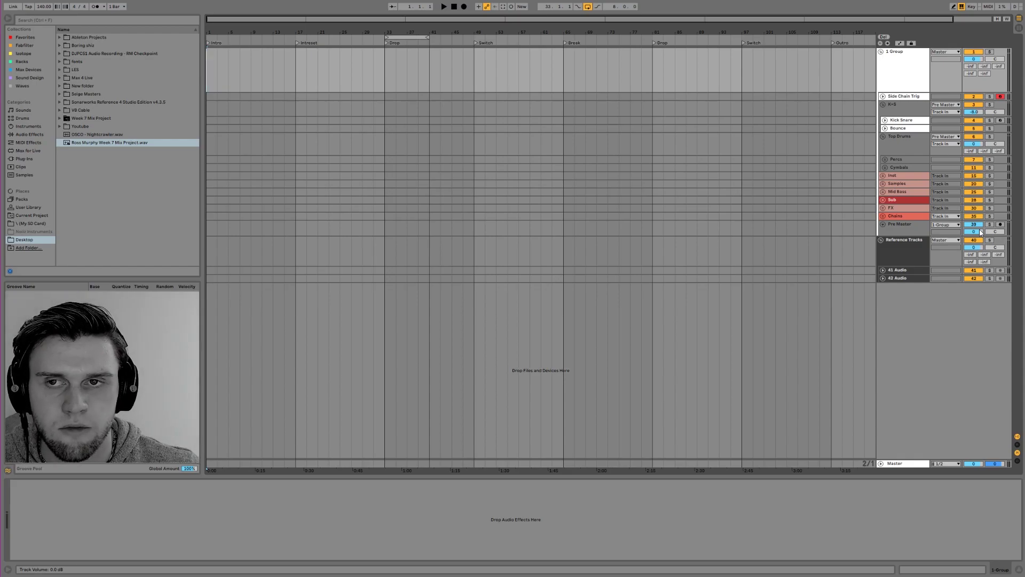
Select the Percs track to display its UMPH Rack quick-edit devices.
click(297, 159)
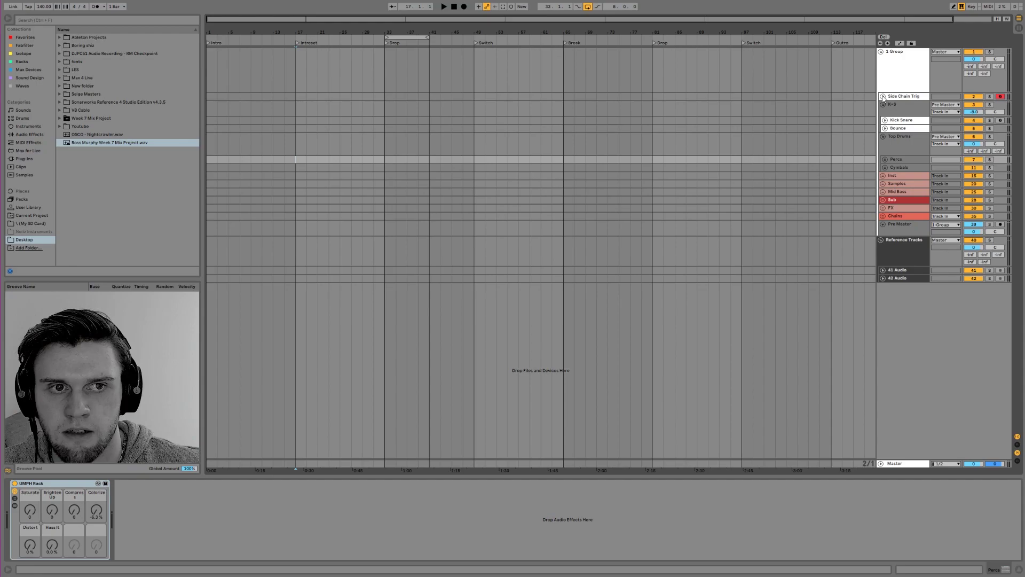
Select 1 Group and fold, then unfold, its member tracks.
click(893, 68)
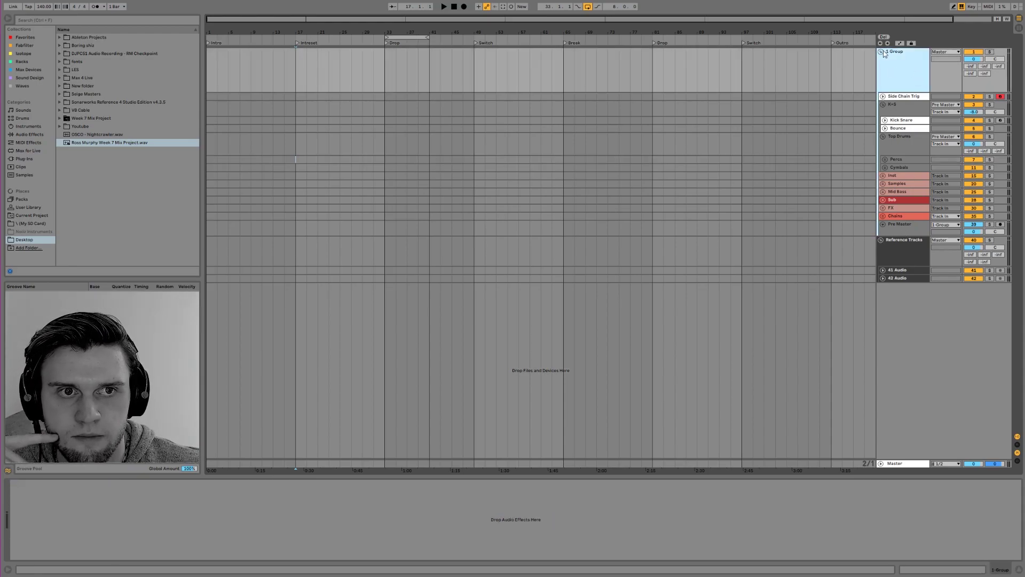
click(881, 51)
click(882, 53)
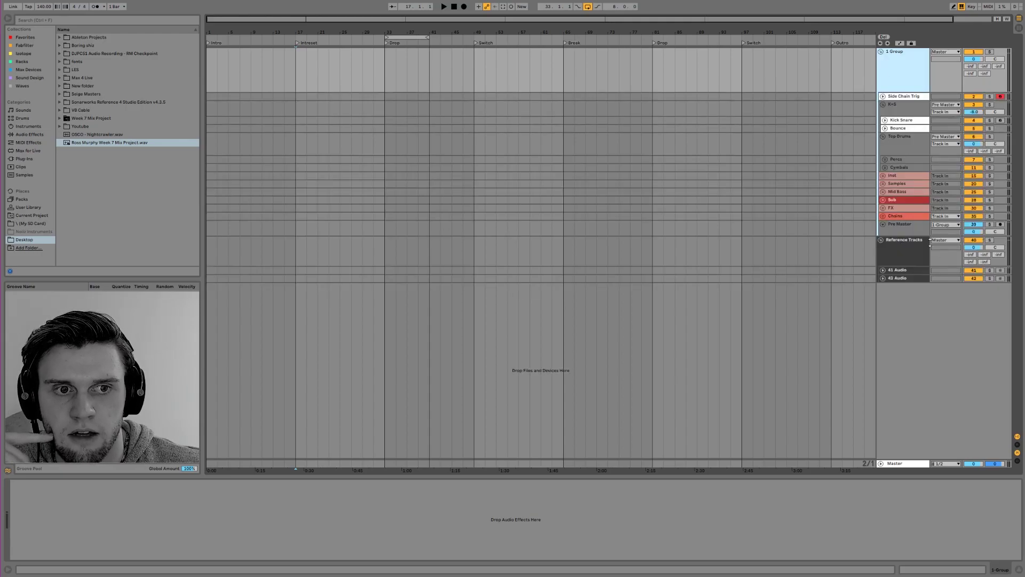
Check the Pre Master's Utility, EQ Eight and FabFilter chain, then Reference Tracks and 41 Audio.
click(902, 228)
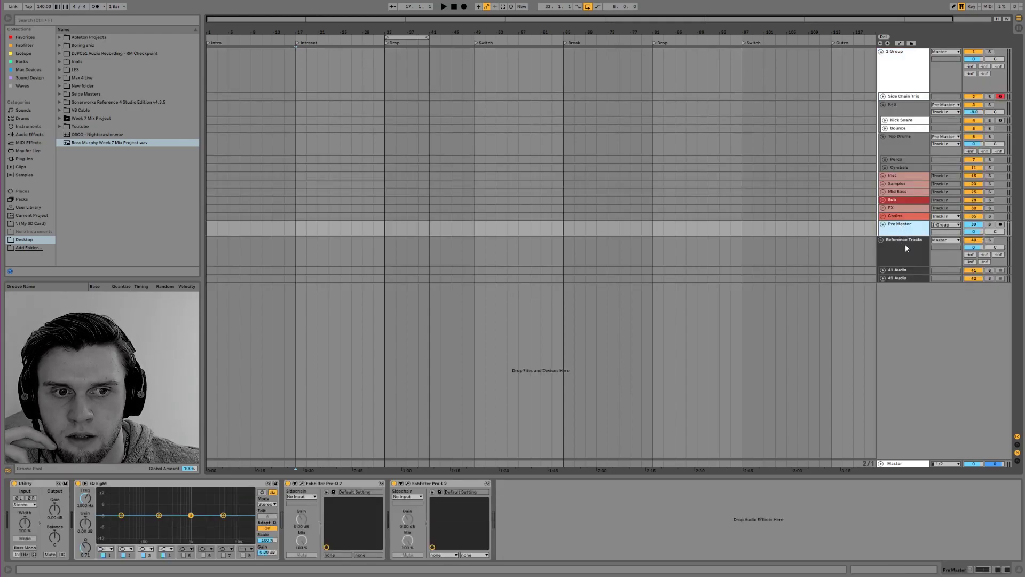
click(905, 247)
click(903, 272)
click(903, 264)
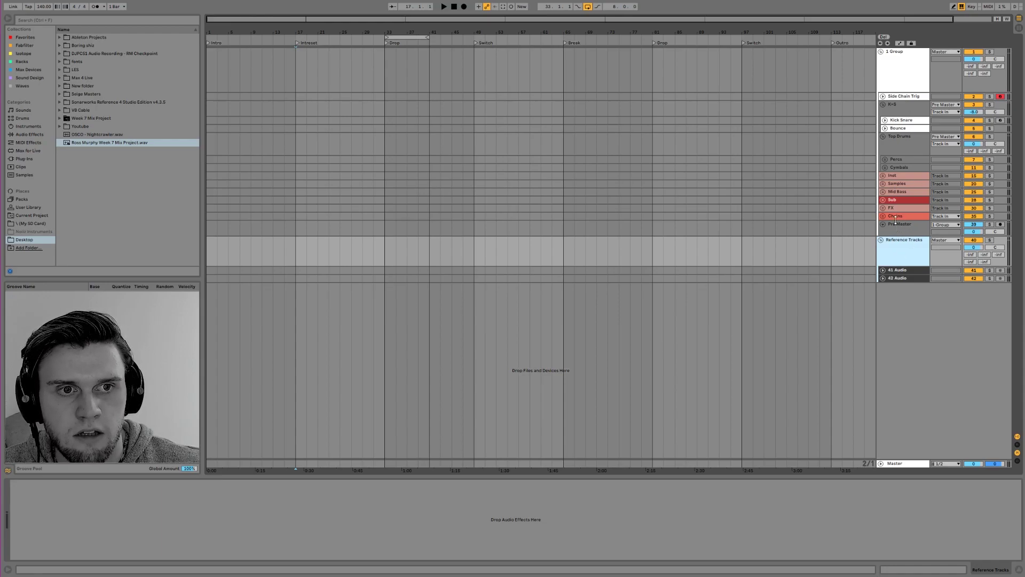
View the devices on Side Chain Trig, Top Drums, K+S, Pre Master, Inst and Samples.
click(905, 97)
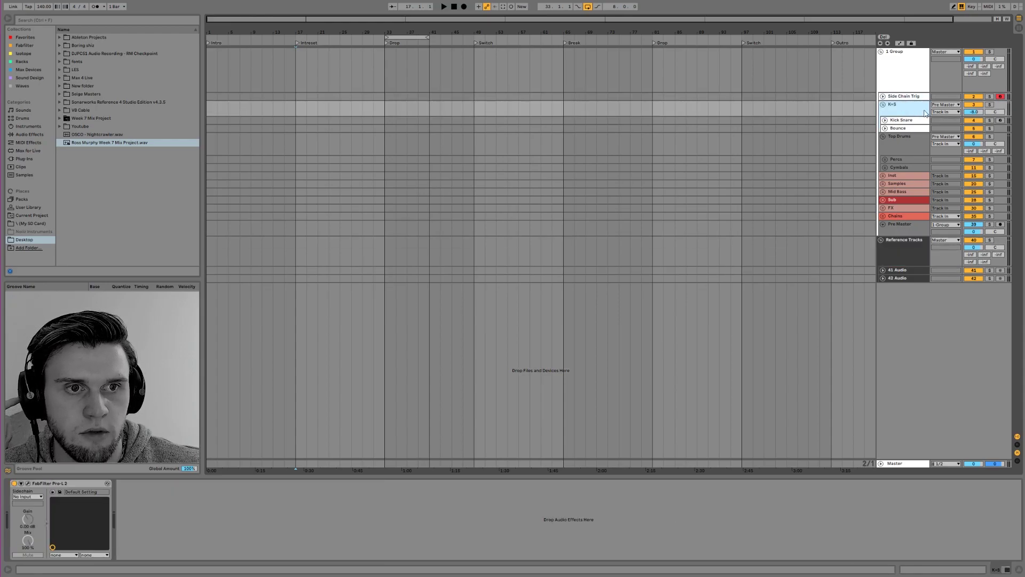
click(902, 138)
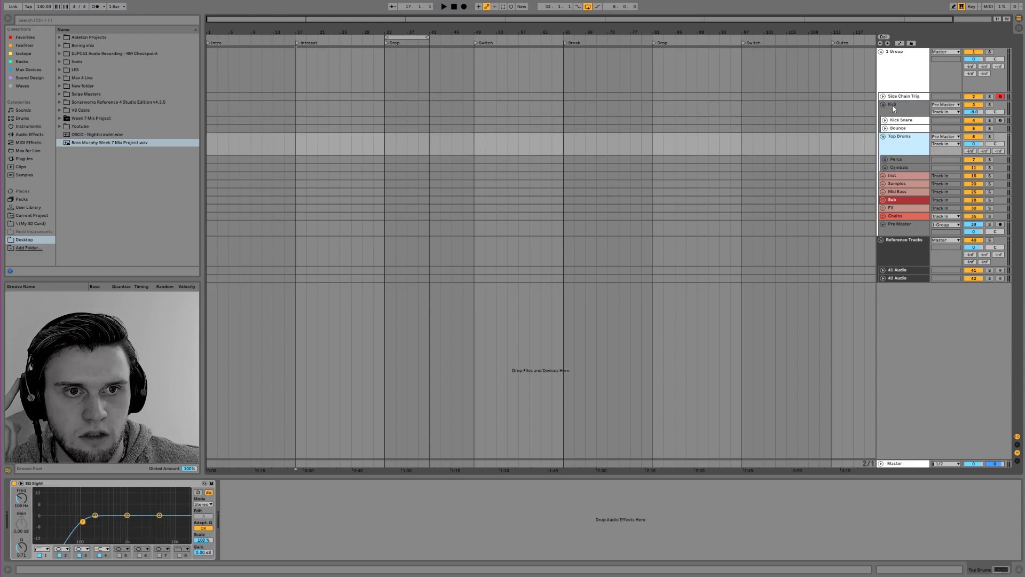
click(896, 112)
click(895, 143)
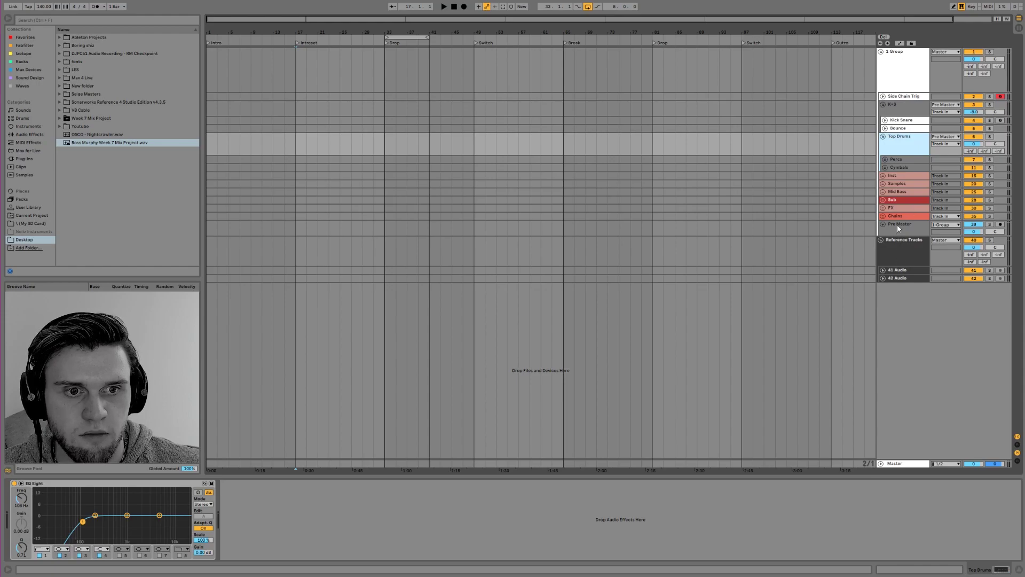
click(899, 227)
click(894, 176)
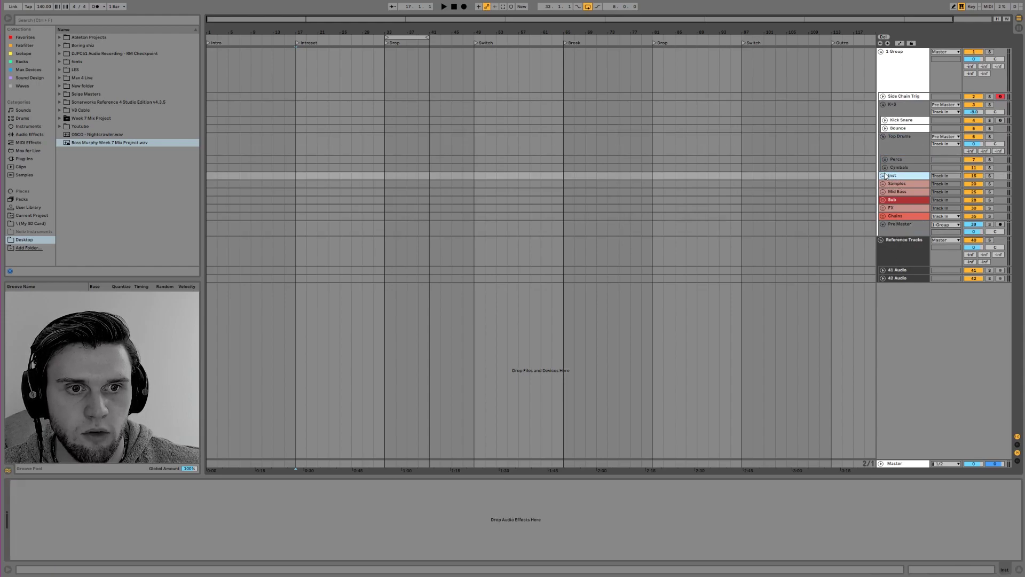
click(892, 185)
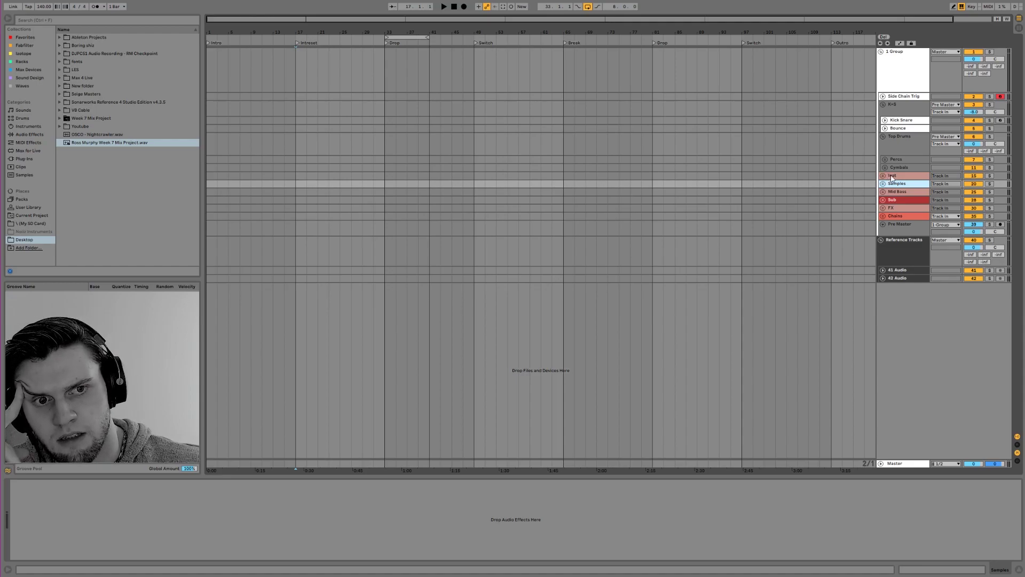
Peek inside the Inst, Sub and FX groups (31–34 Audio), folding each again.
click(883, 176)
click(883, 176)
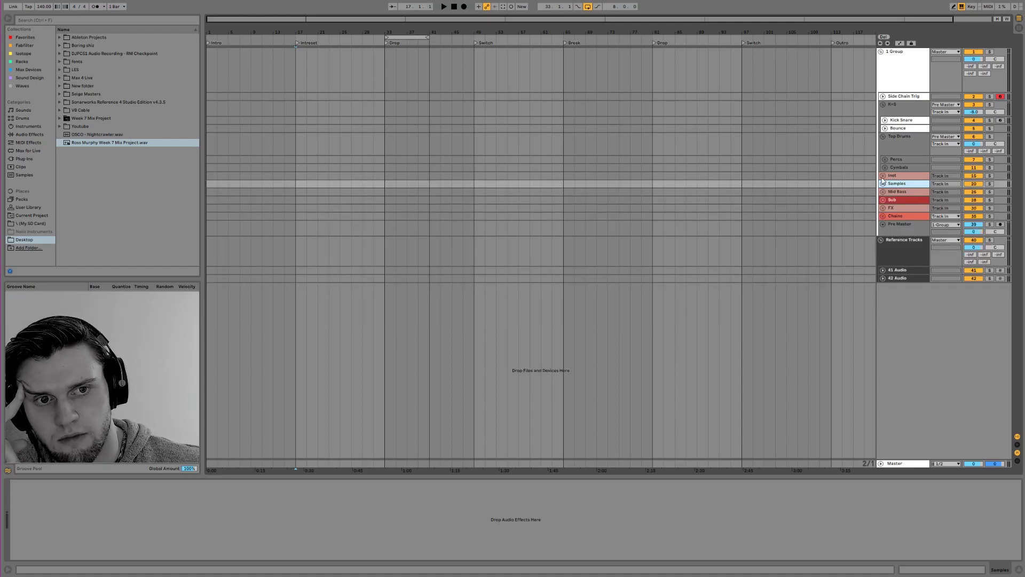
click(883, 198)
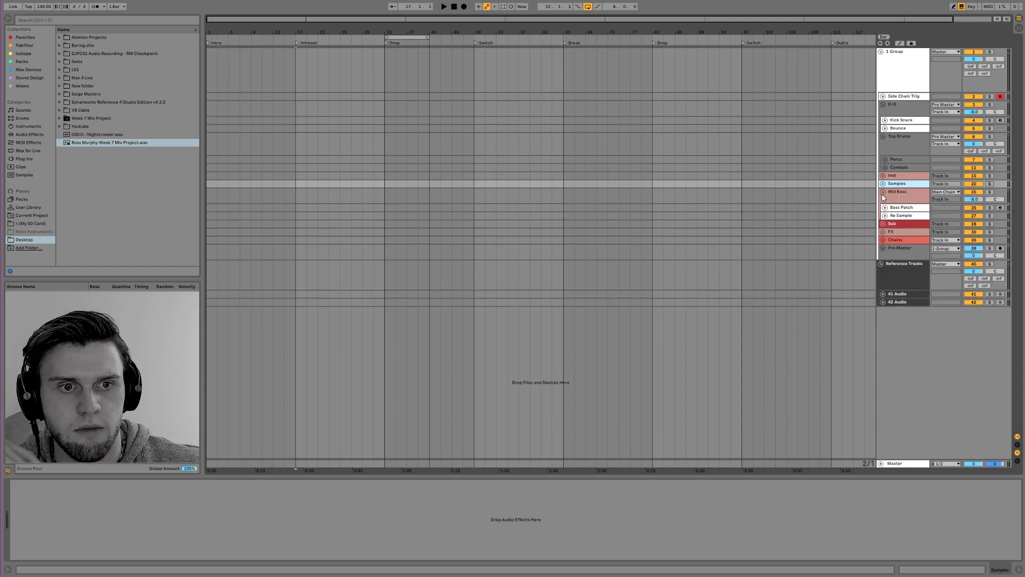
click(882, 199)
click(883, 198)
click(883, 199)
click(883, 208)
click(883, 209)
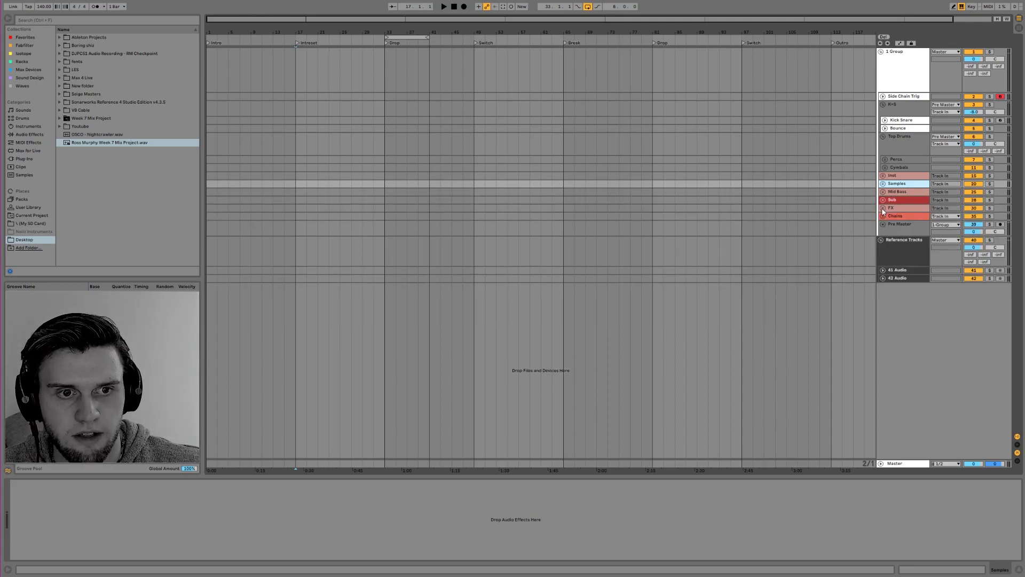
Unfold the Chains group and move the Sub track below FX.
click(884, 216)
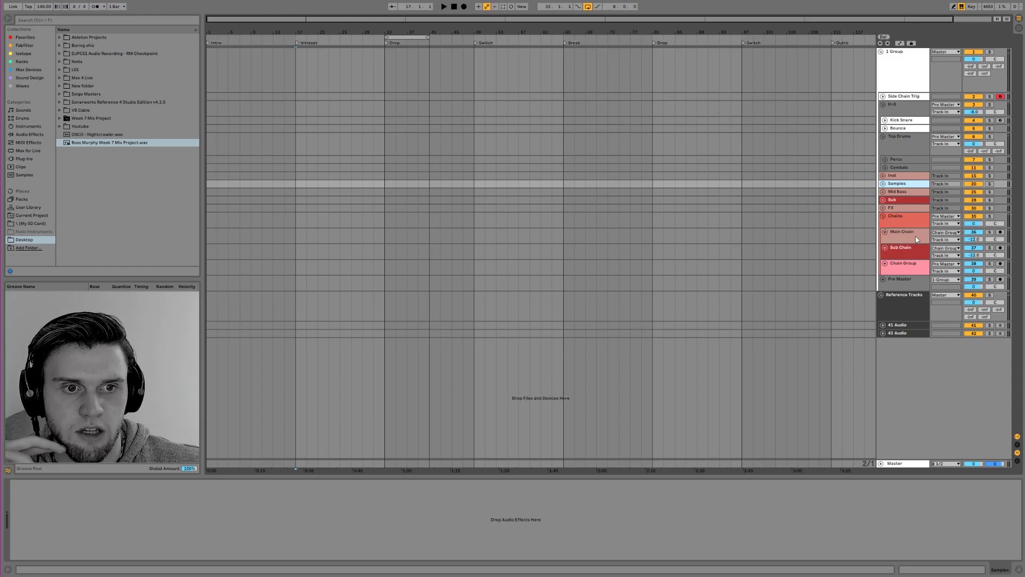
drag(903, 200, 896, 220)
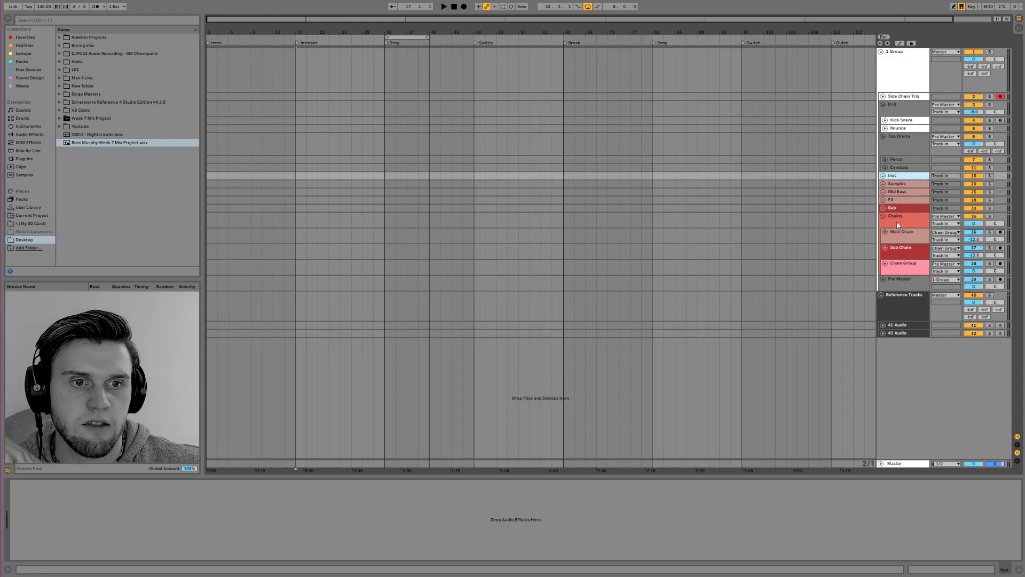
click(896, 232)
Review the Sub, Main Chain and Sub Chain devices, ending on Chain Group's EQ Eight and Scope.
click(899, 209)
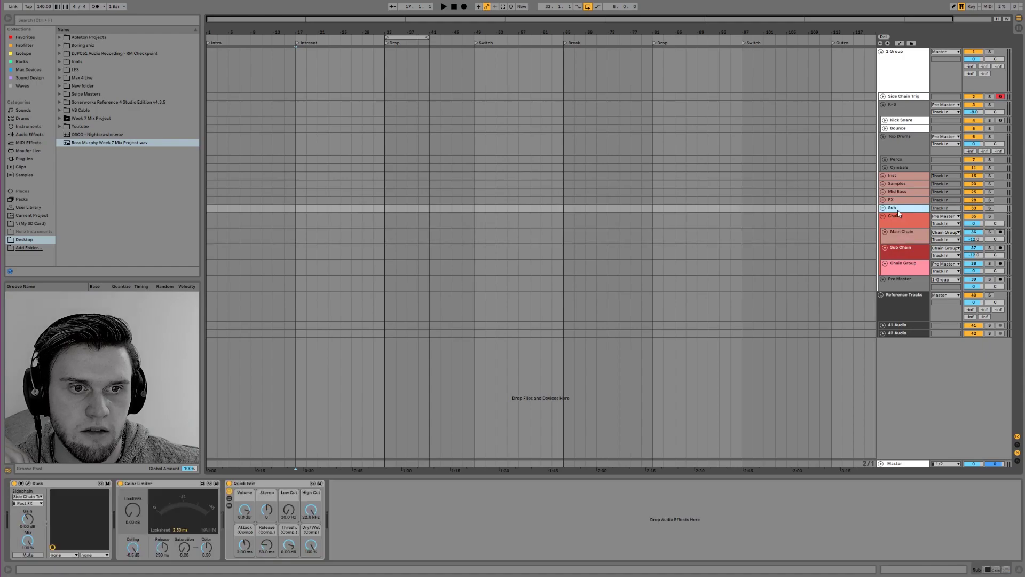
click(899, 248)
click(898, 266)
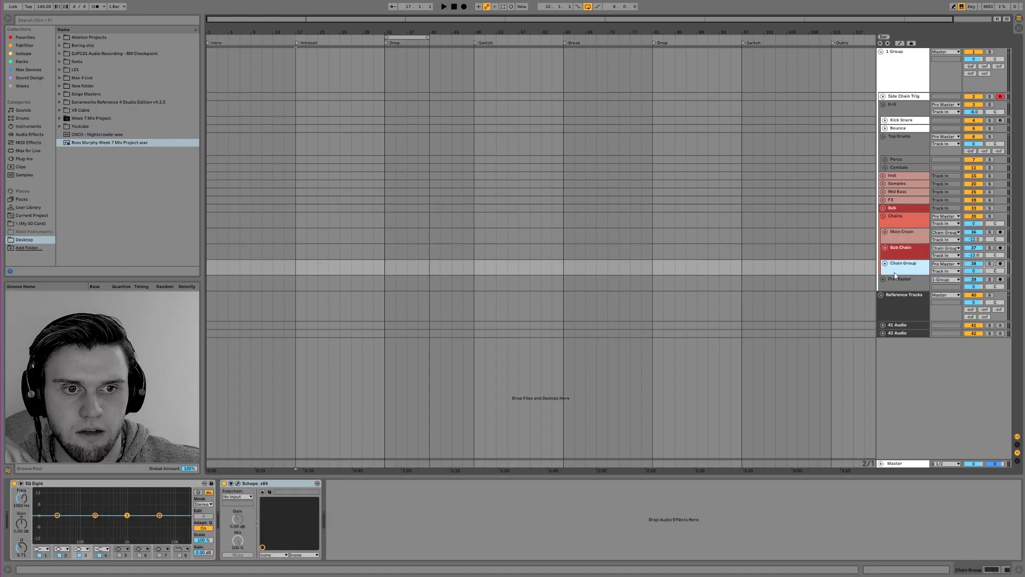
click(900, 234)
click(900, 249)
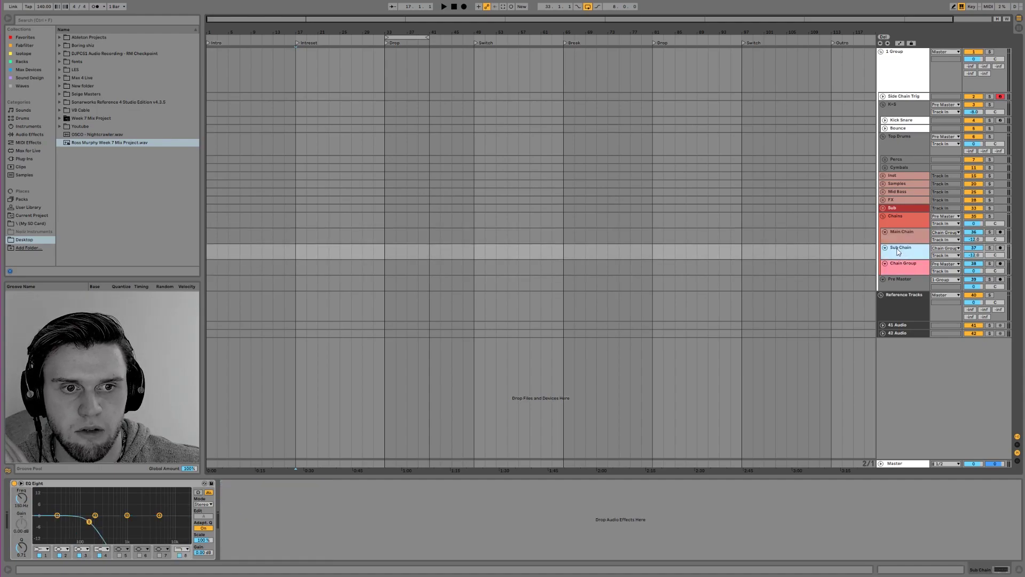
click(901, 266)
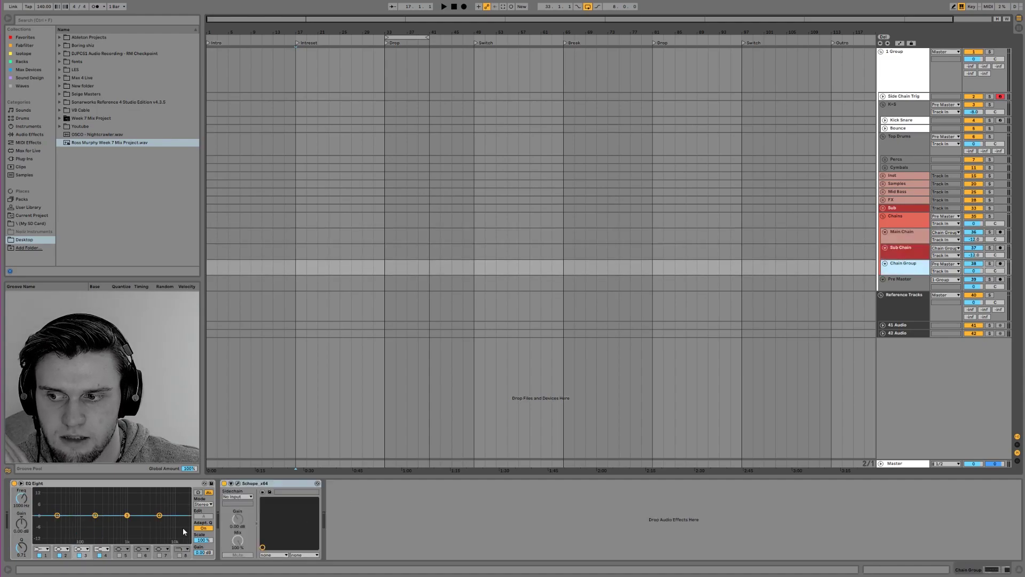
Check the Pre Master and Sub Chain, then open and close the Sub track's Duck plug-in.
click(887, 282)
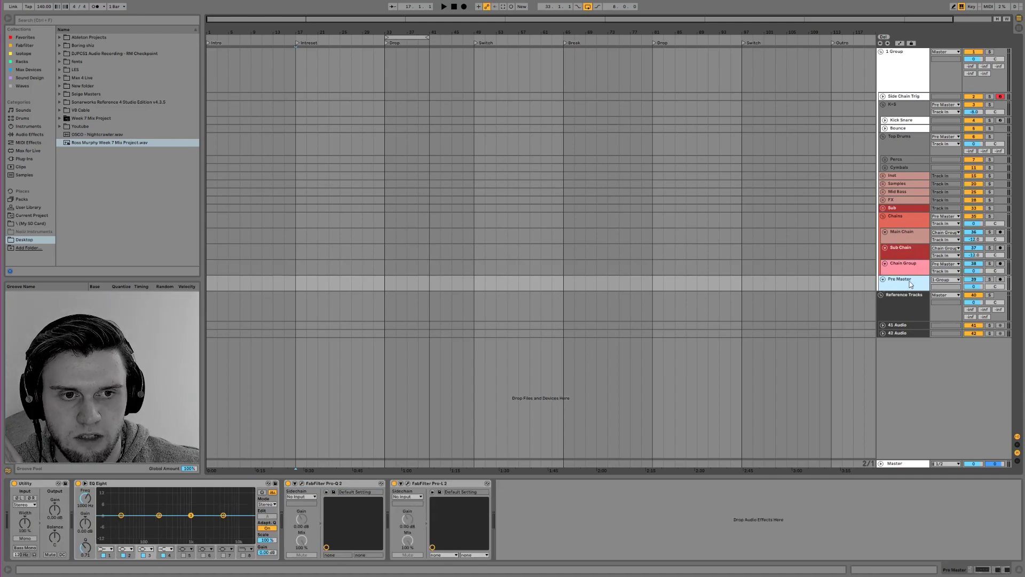
click(897, 252)
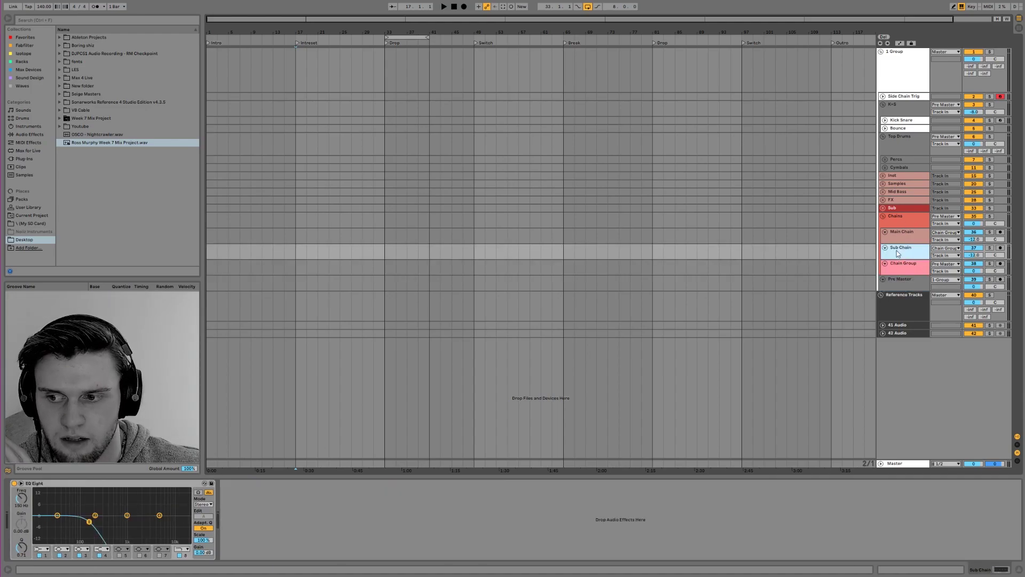
click(908, 209)
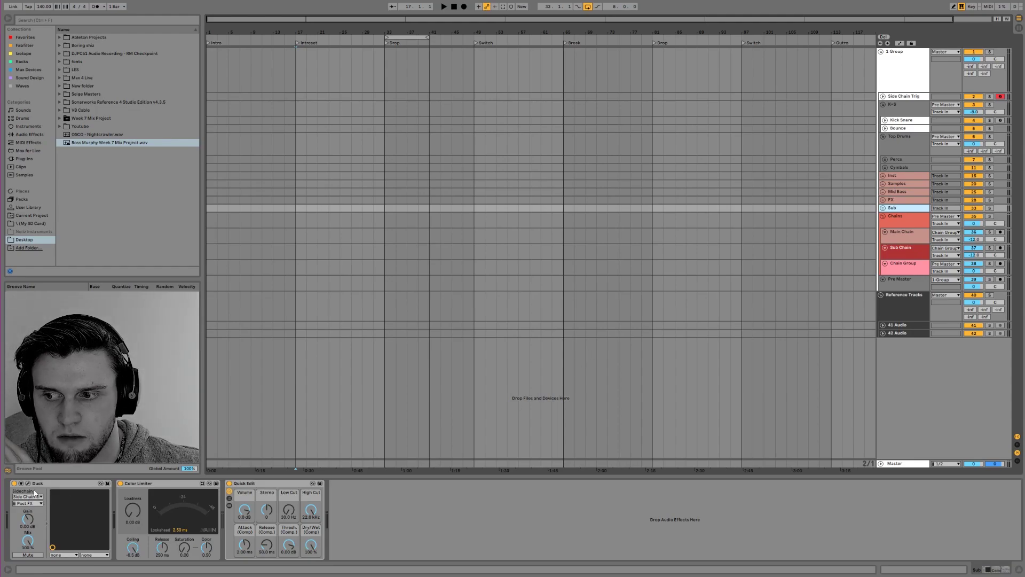
click(100, 483)
click(100, 483)
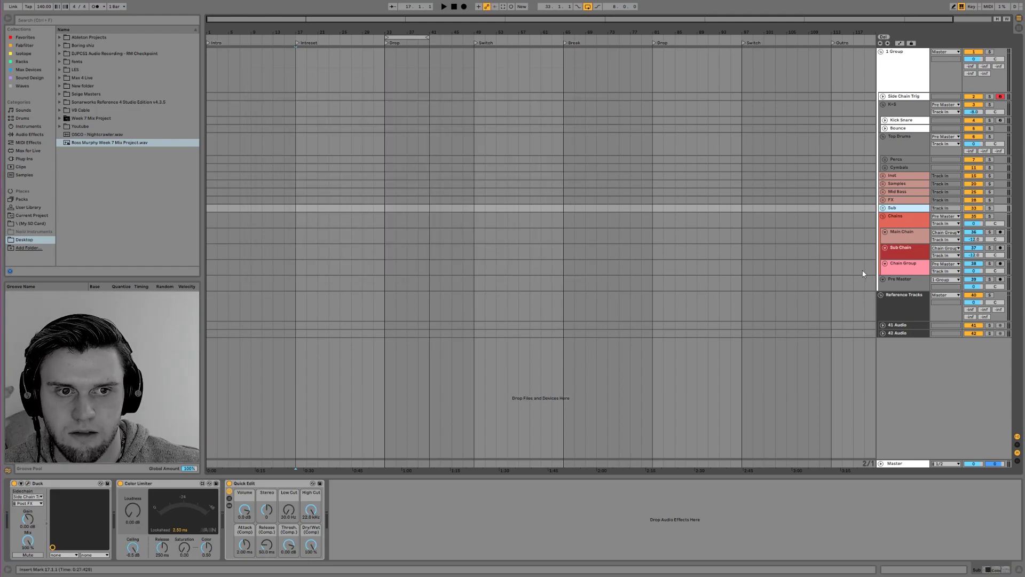
click(903, 235)
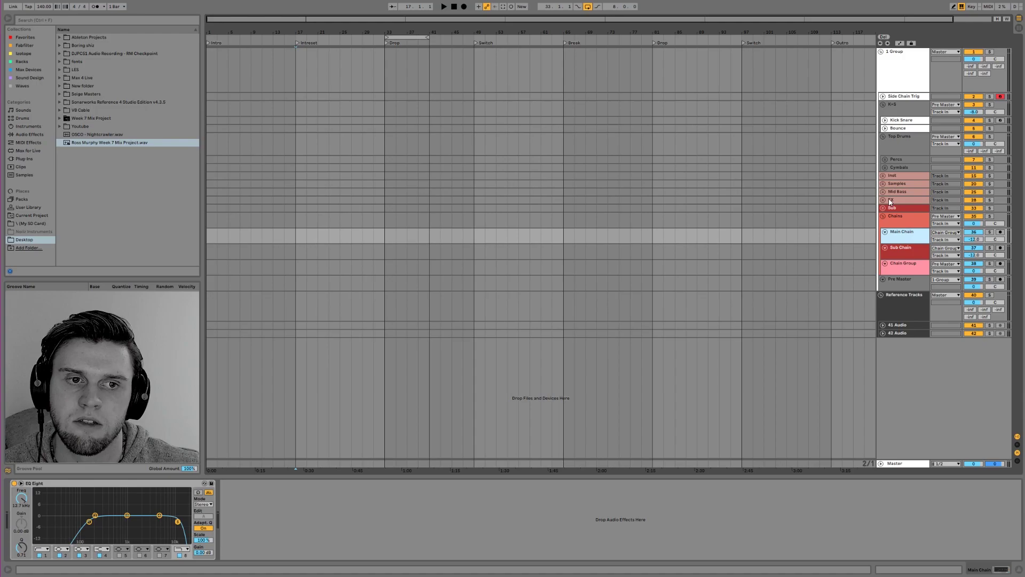
View the Inst, Samples, Mid Bass and Chain Group device chains.
click(897, 176)
click(901, 183)
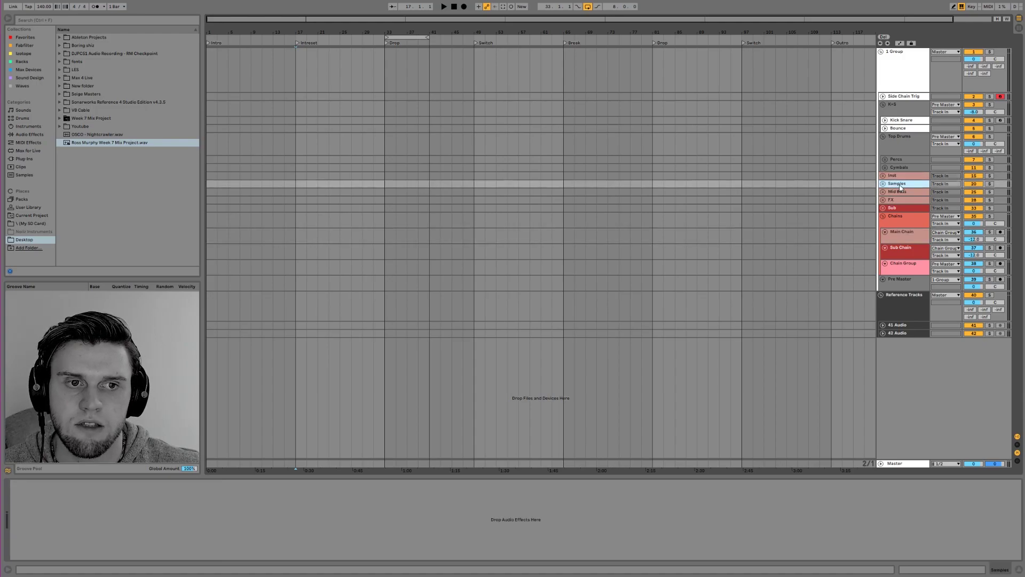
click(900, 192)
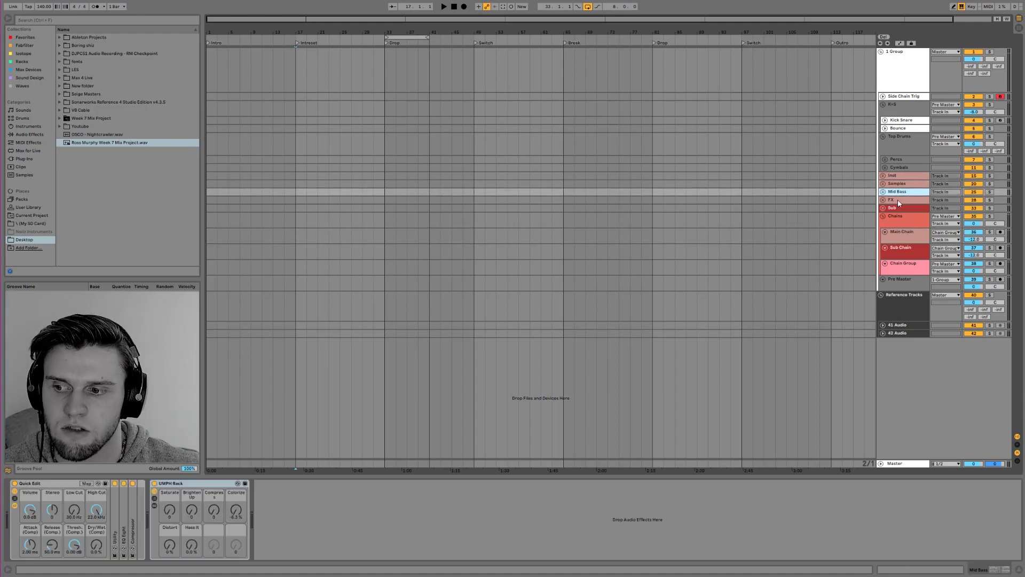
click(903, 266)
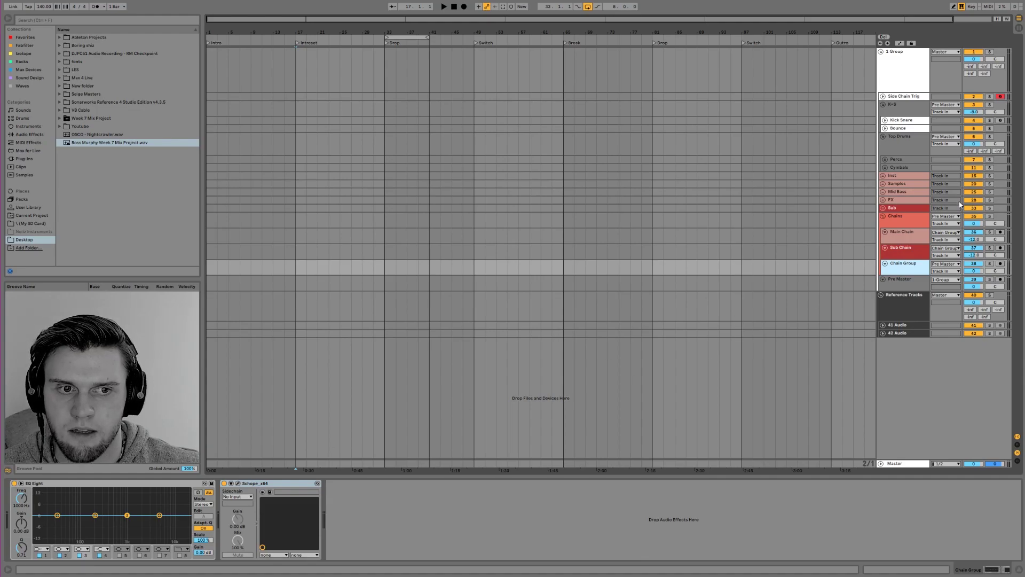
Compare the Sub Chain, Main Chain and Top Drums EQ curves, ending on Chain Group.
click(908, 248)
click(826, 236)
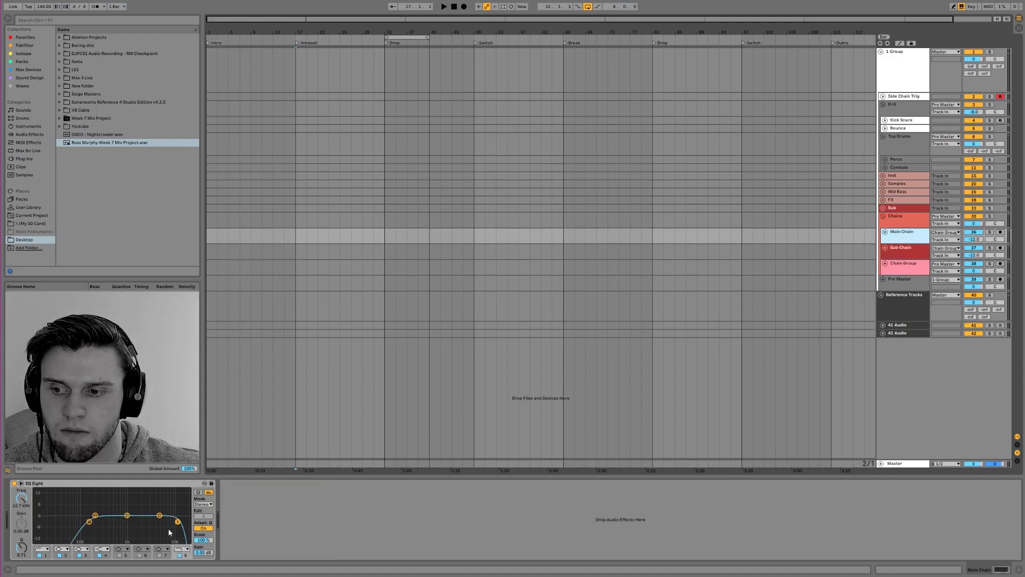
click(897, 146)
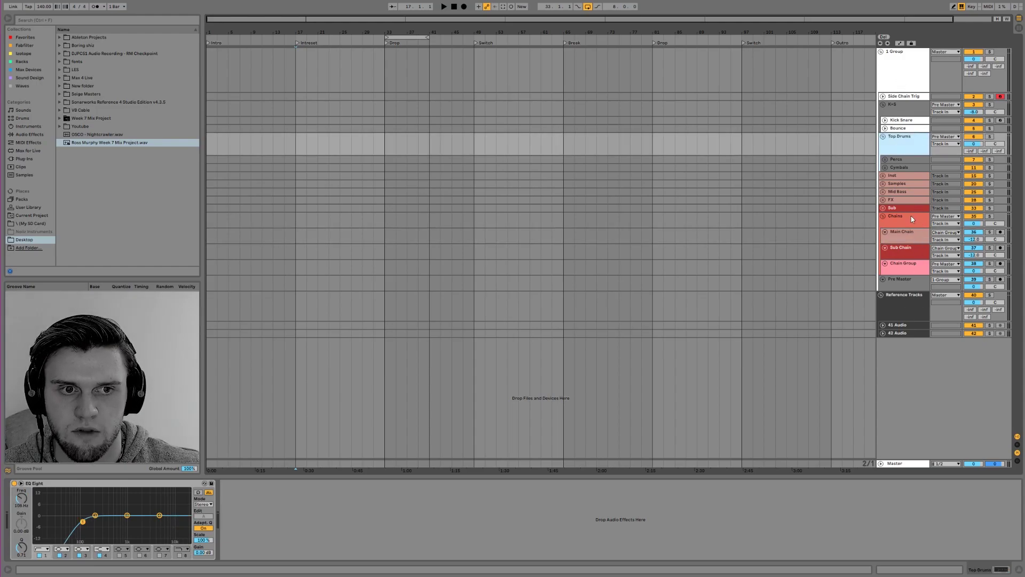
click(905, 236)
click(908, 249)
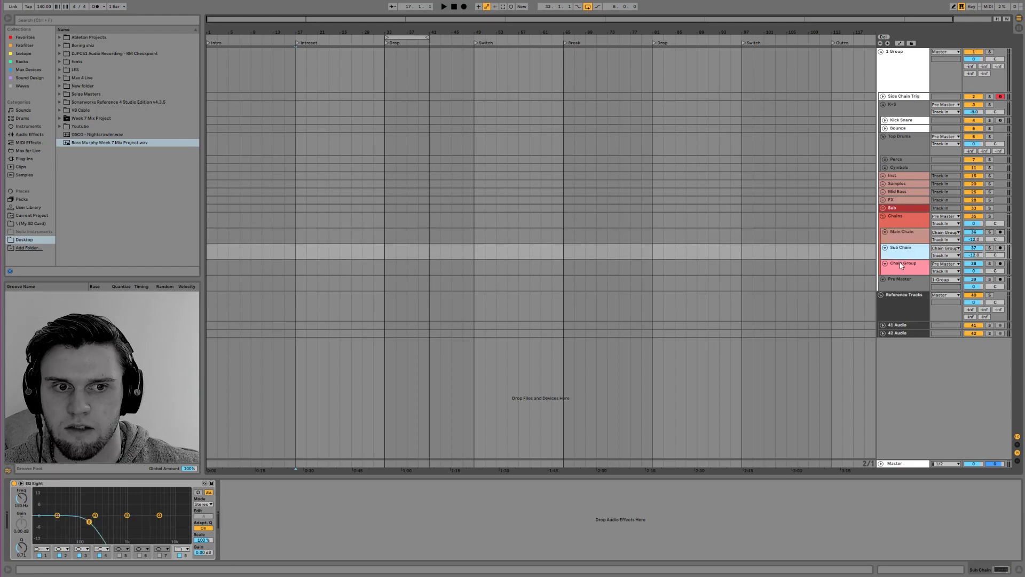
key(Down)
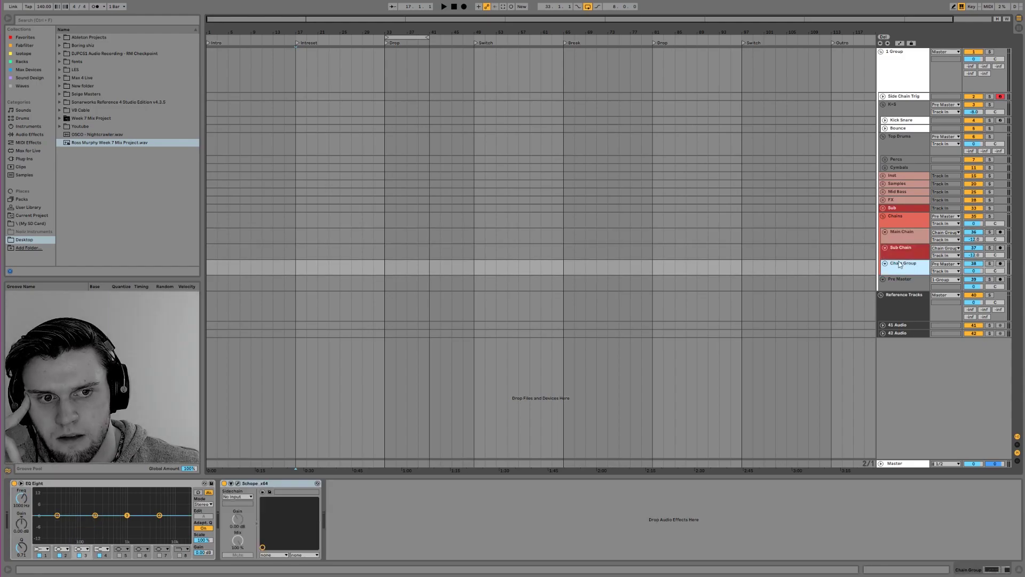
Show the Pre Master's Utility, EQ Eight, Pro-Q 2 and Pro-L 2, folding Reference Tracks and Chains.
click(907, 282)
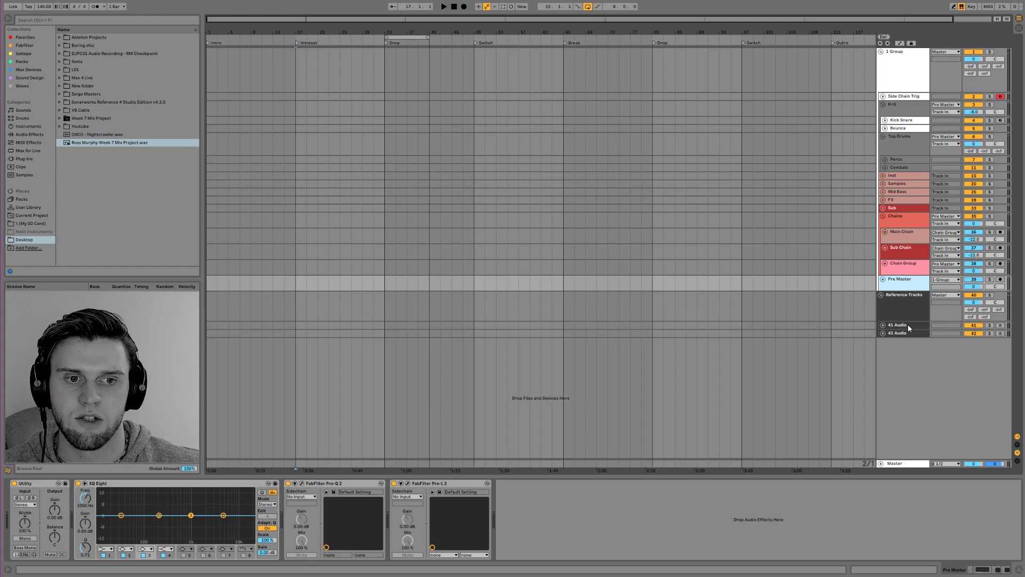
click(881, 295)
click(884, 215)
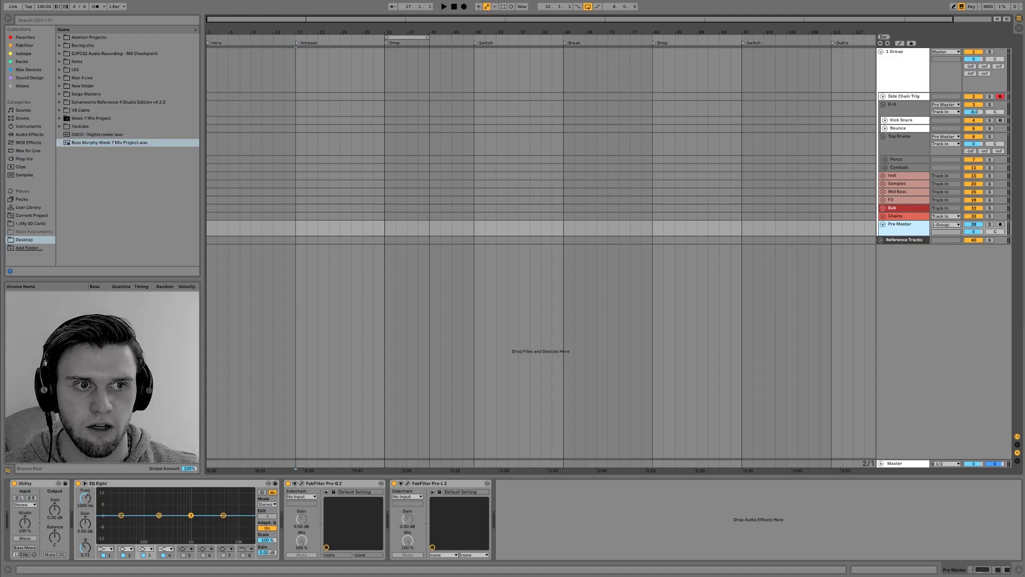
View the K+S group, Kick Snare Drum Rack and Side Chain Trigger rack, ending on Inst.
click(908, 97)
click(908, 113)
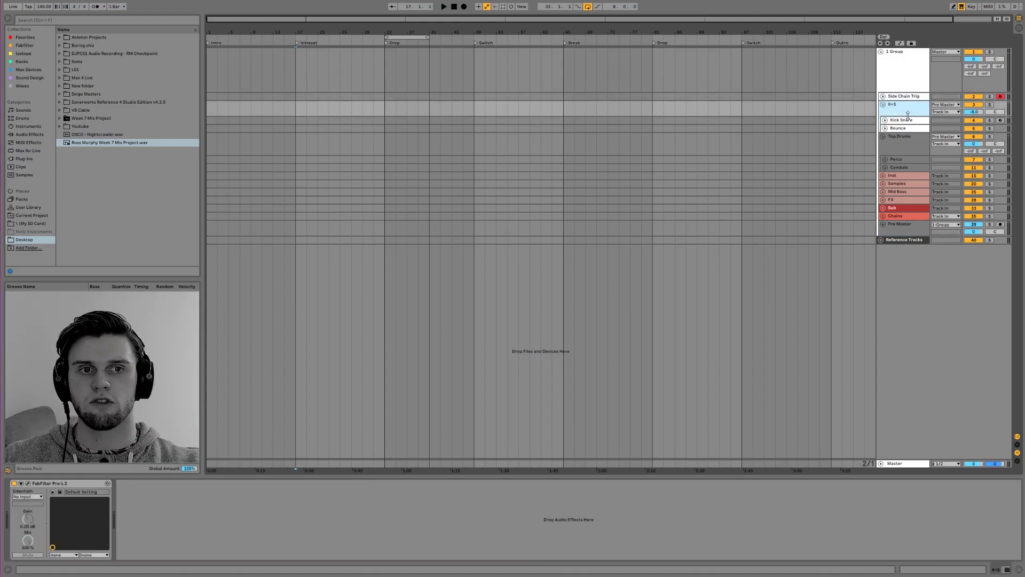
click(908, 121)
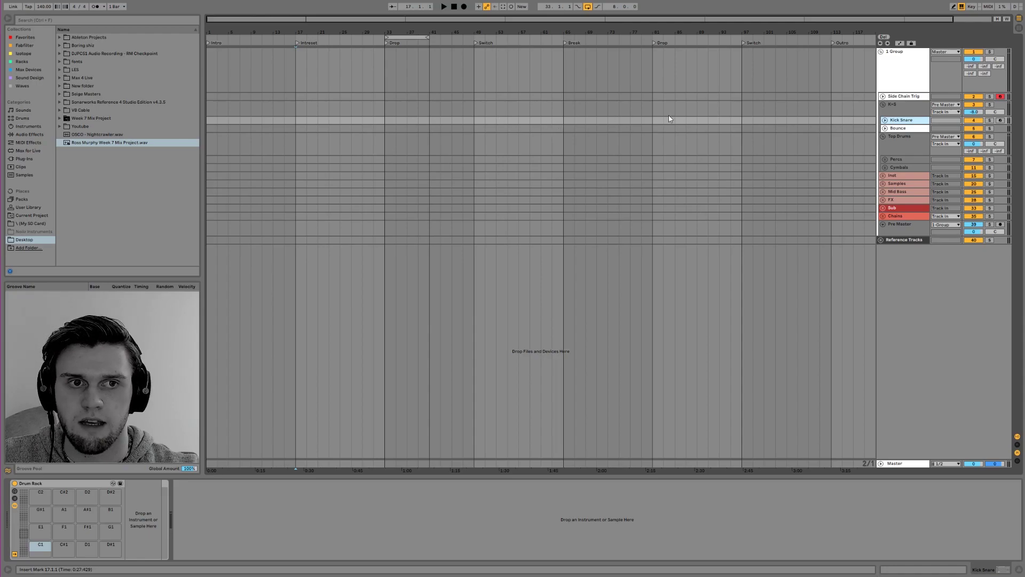
click(908, 96)
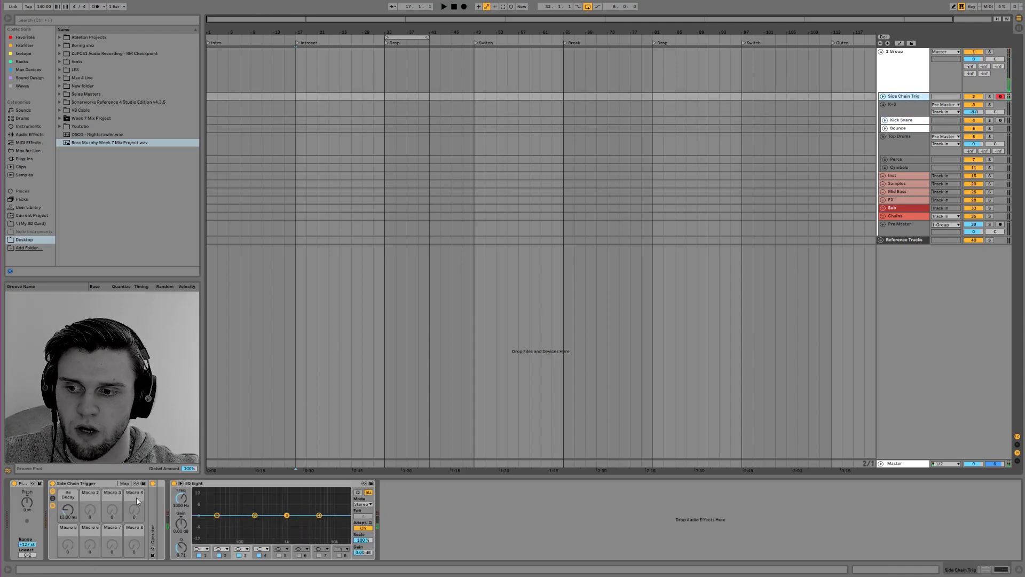
click(891, 175)
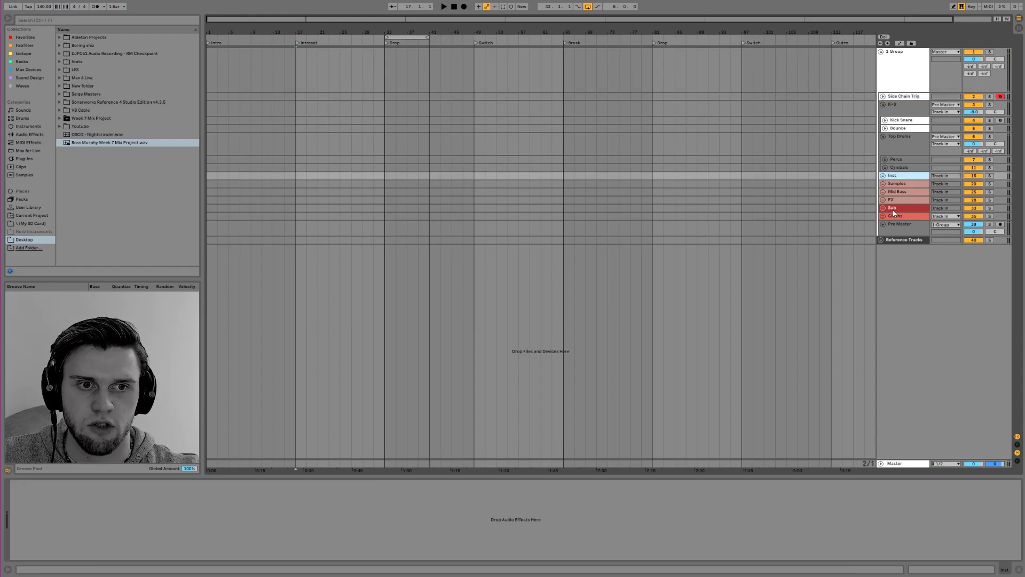
Select the Sub track and open, then close, its Duck plug-in editor.
click(892, 208)
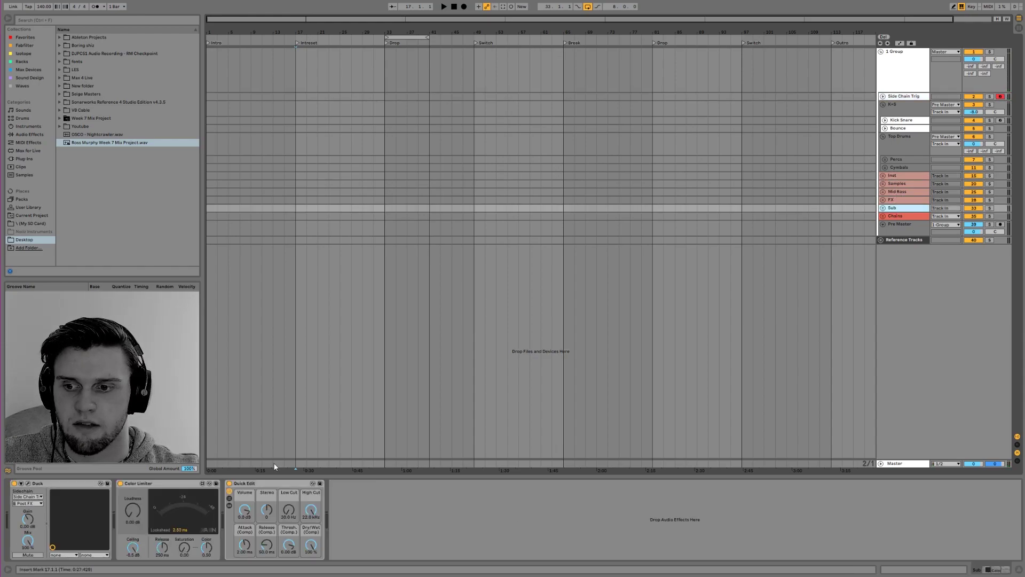
click(28, 483)
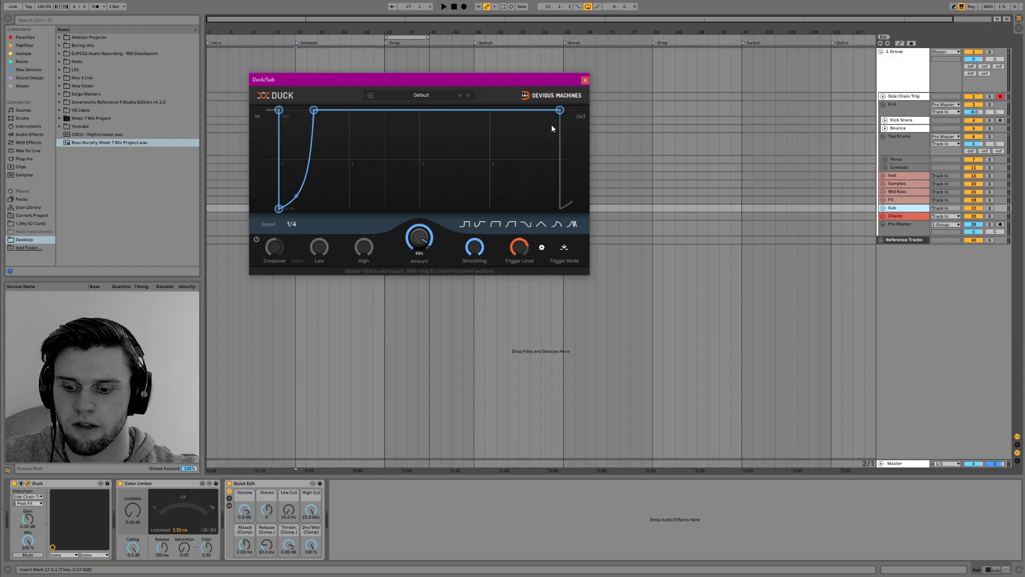
click(585, 79)
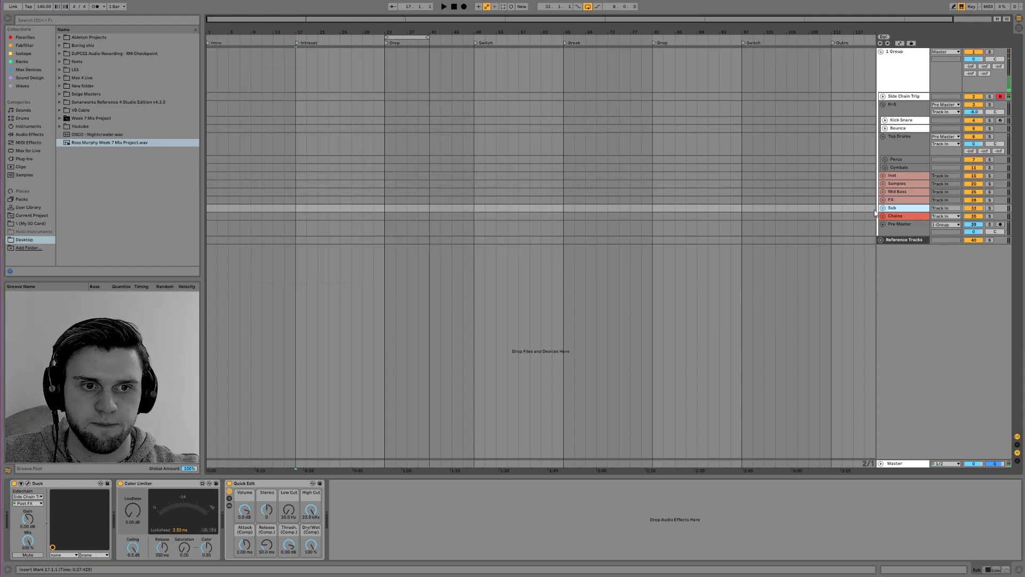
Inspect the Quick Edit rack's Volume chain, expanding and collapsing Utility, EQ Eight and Compressor.
click(283, 483)
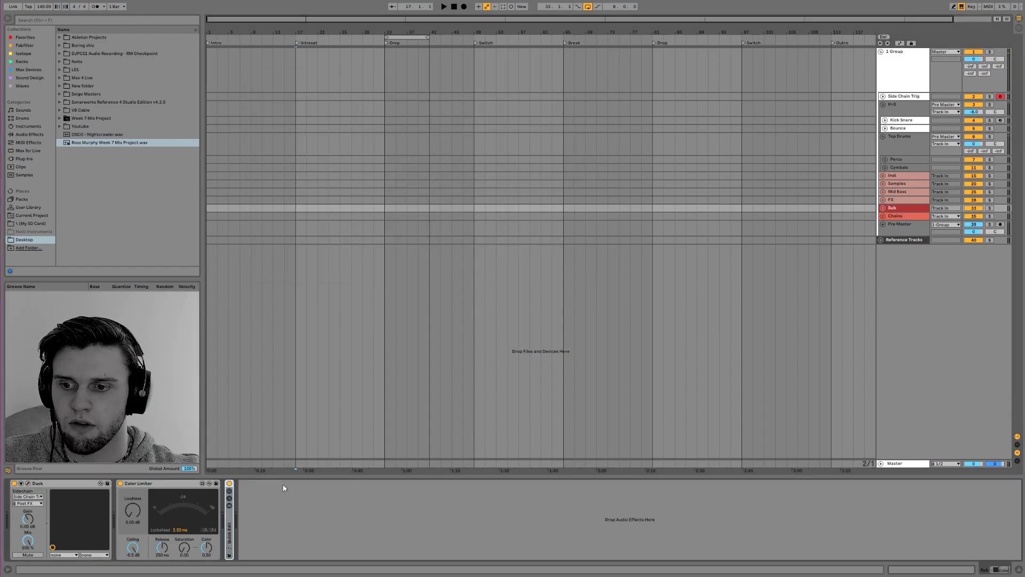
click(230, 499)
click(230, 504)
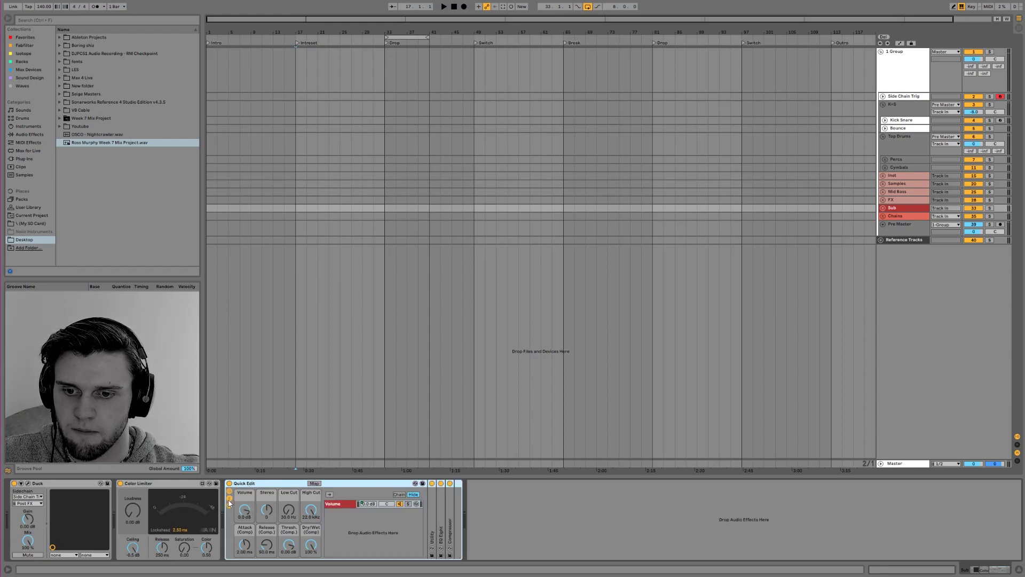
click(229, 503)
double_click(328, 505)
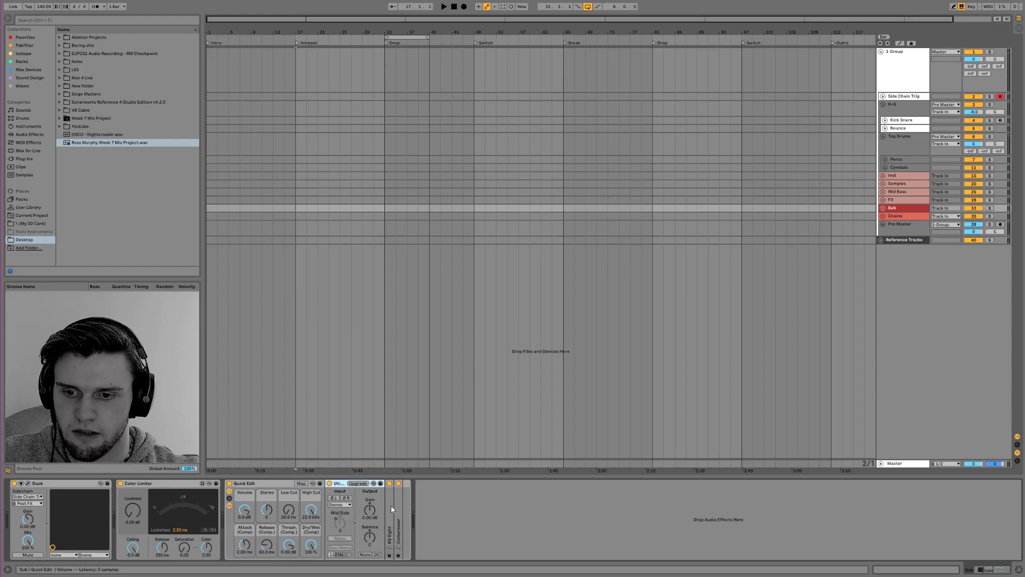
double_click(391, 505)
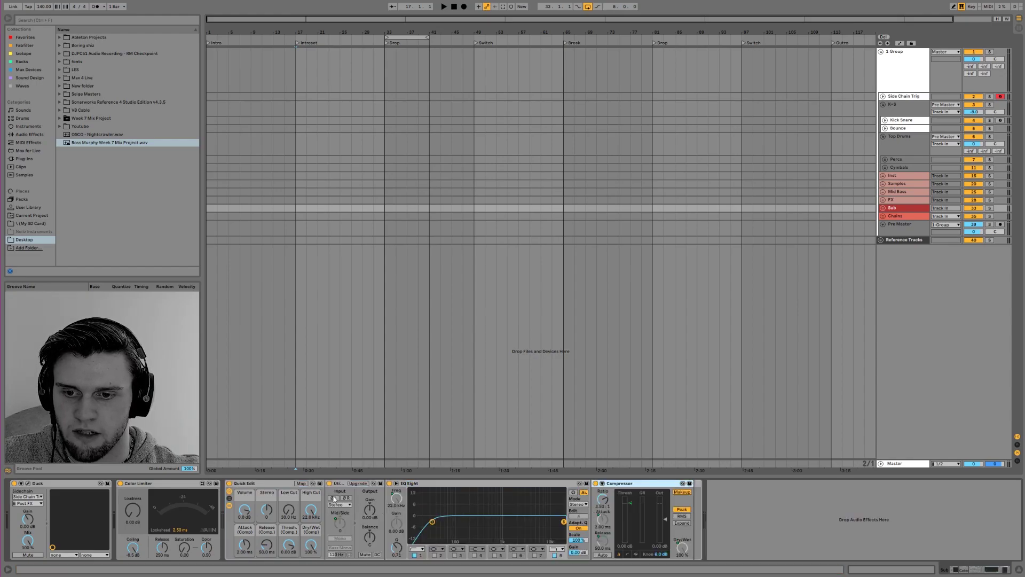
double_click(450, 486)
double_click(425, 485)
double_click(338, 484)
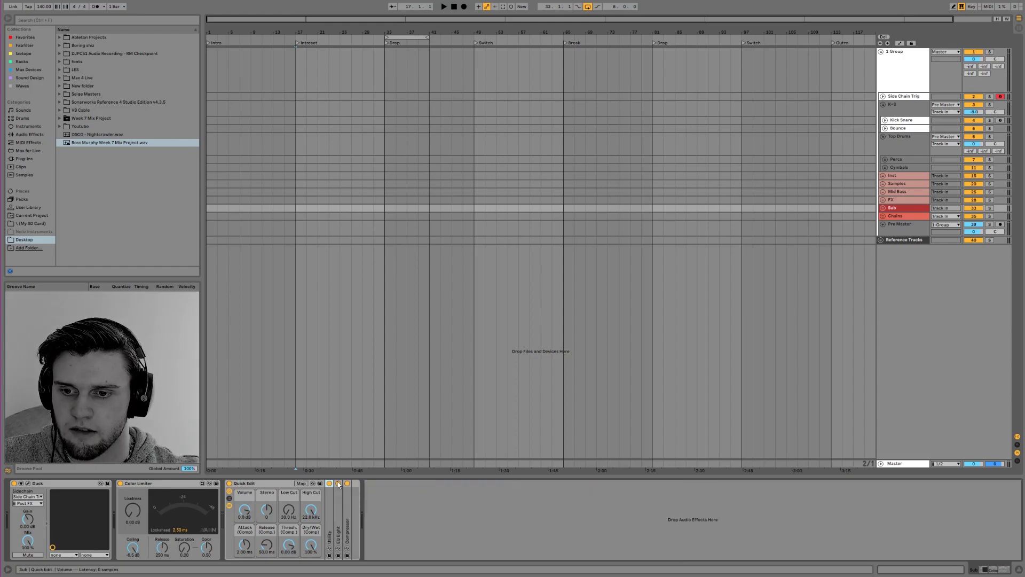
Turn the Quick Edit rack's Dry/Wet down to 0 %.
click(256, 488)
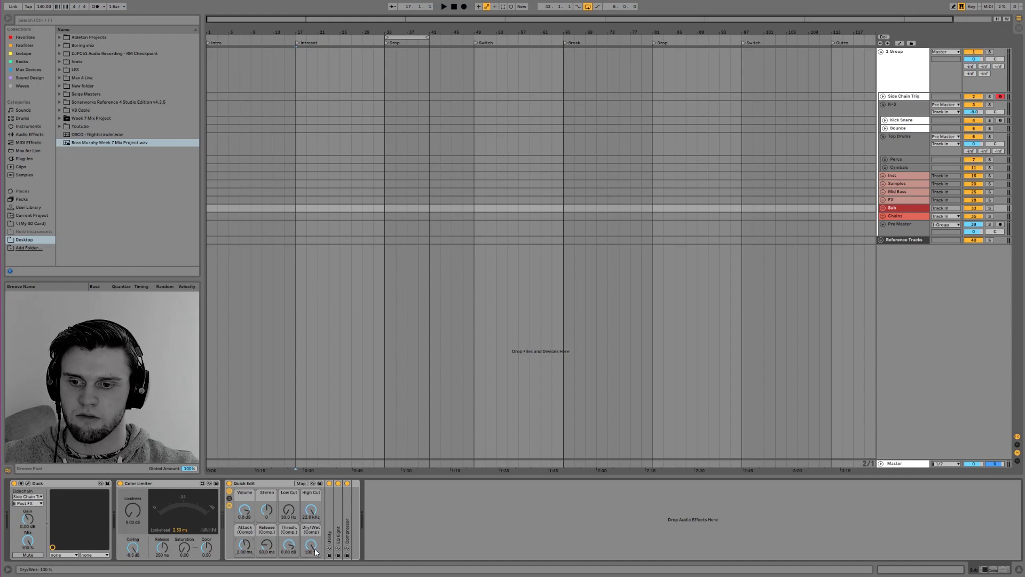
drag(315, 551, 315, 574)
click(270, 484)
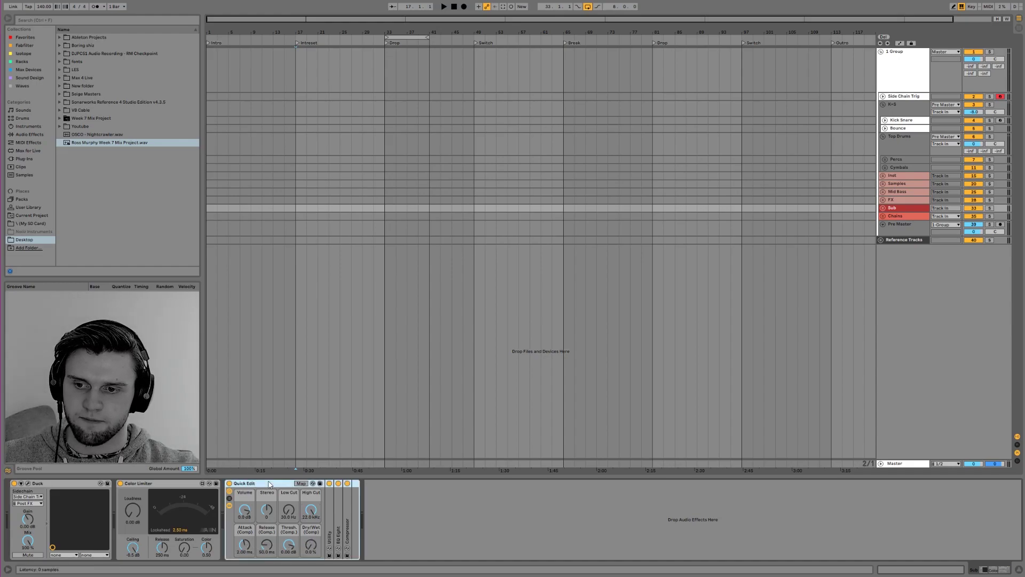
Collapse the Sub track's Quick Edit rack into a strip after Duck and Color Limiter.
double_click(270, 485)
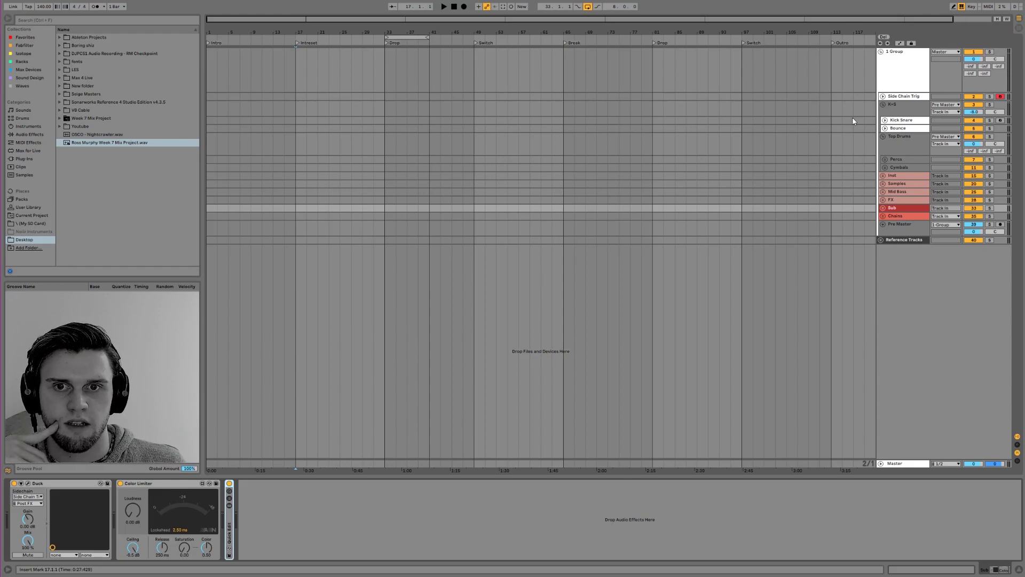
click(906, 209)
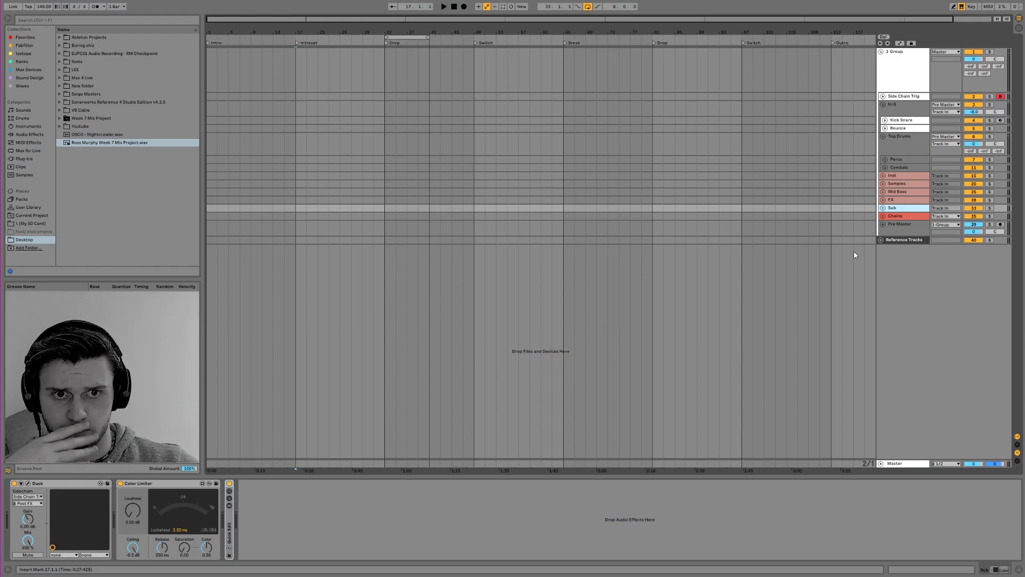
Fold the Top Drums and K+S groups, hiding Kick Snare, Bounce, Percs and Combats.
click(885, 141)
click(884, 139)
click(883, 111)
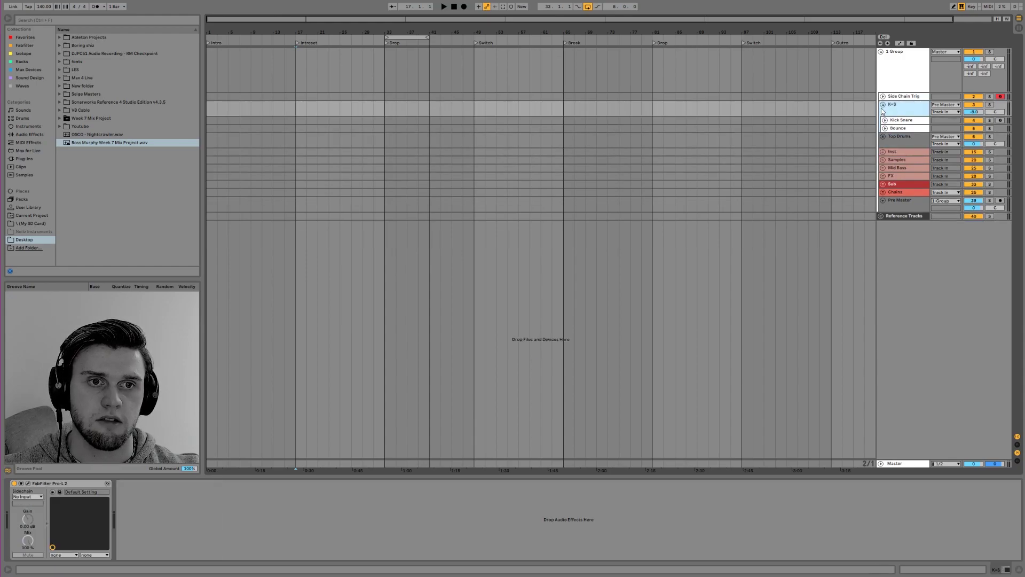
click(883, 105)
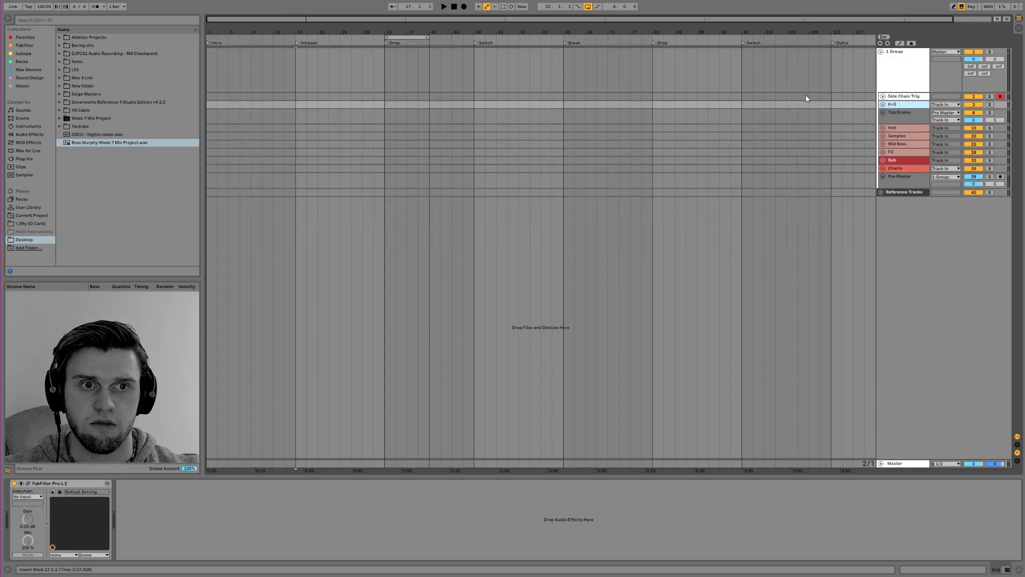